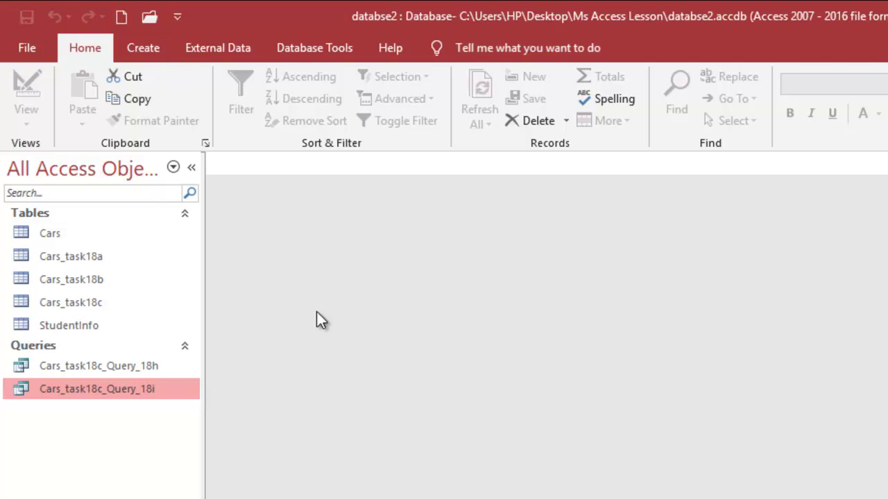
# Start a new query with the Simple Query Wizard, using the Cars_task18c table as its source.
pyautogui.click(158, 57)
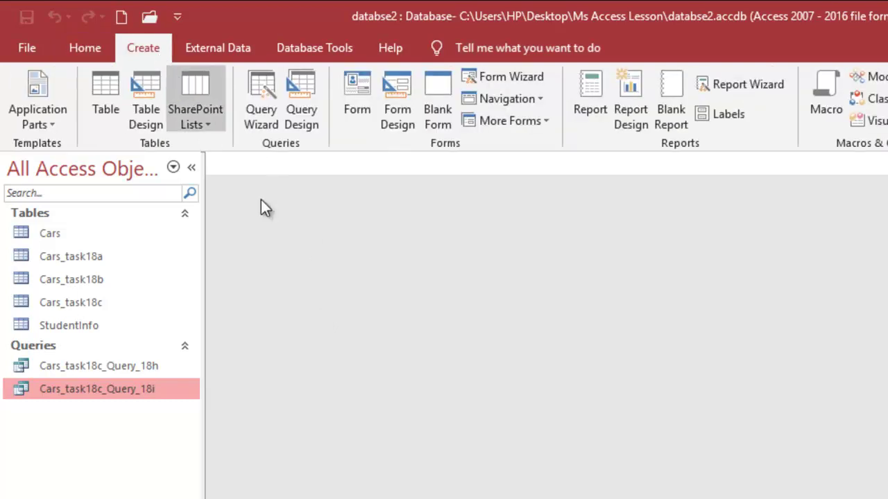
pyautogui.click(271, 121)
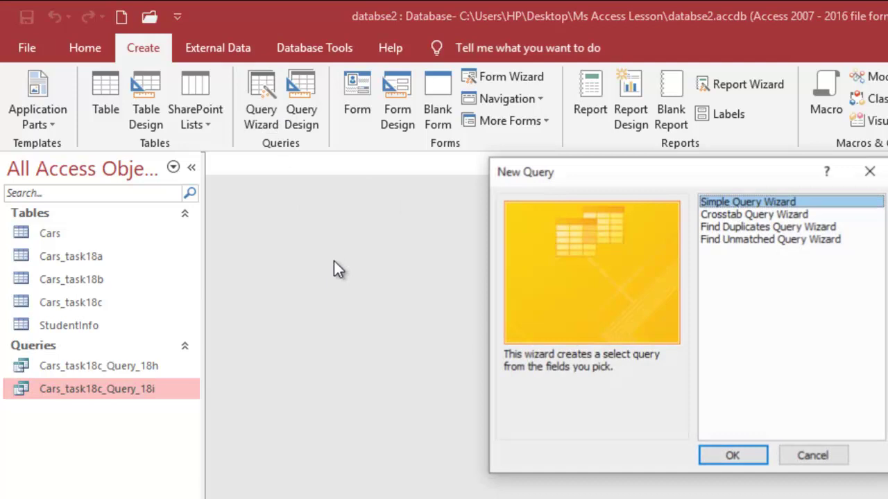
pyautogui.click(728, 453)
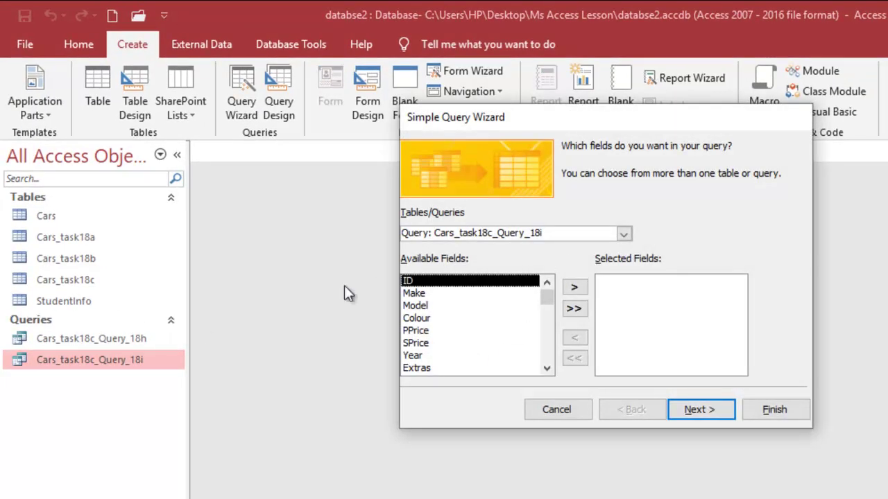
pyautogui.click(629, 237)
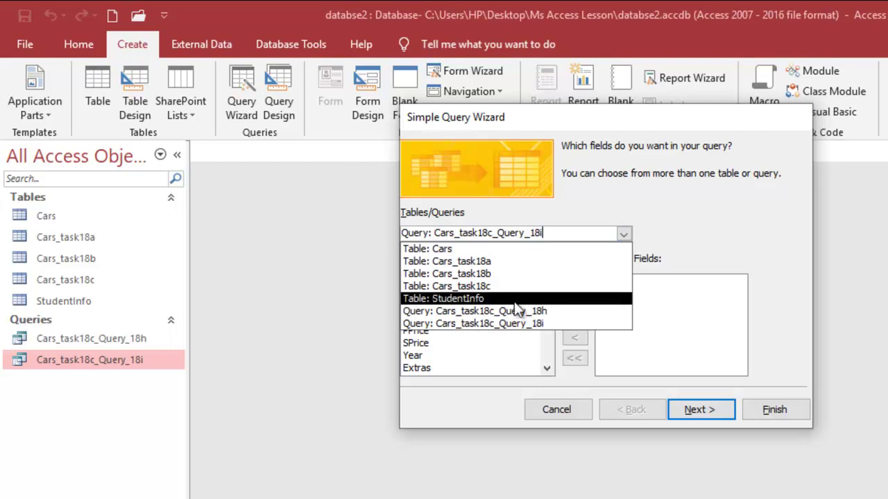
pyautogui.click(489, 285)
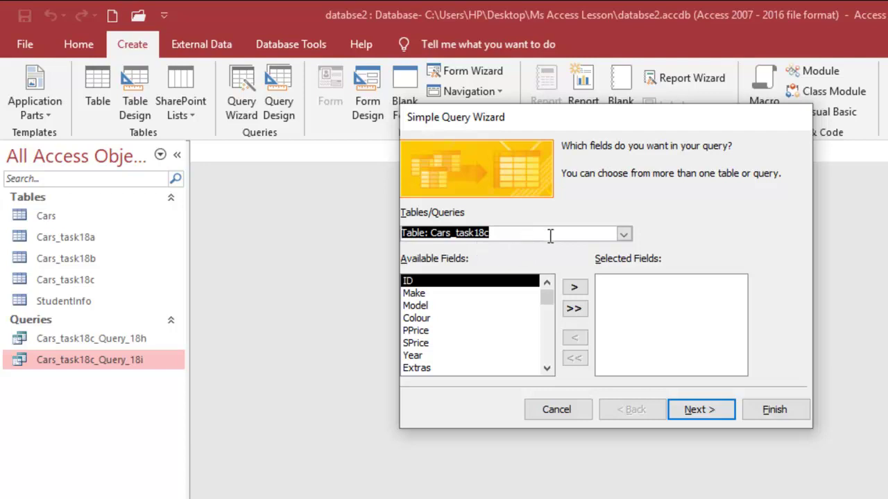
pyautogui.click(512, 238)
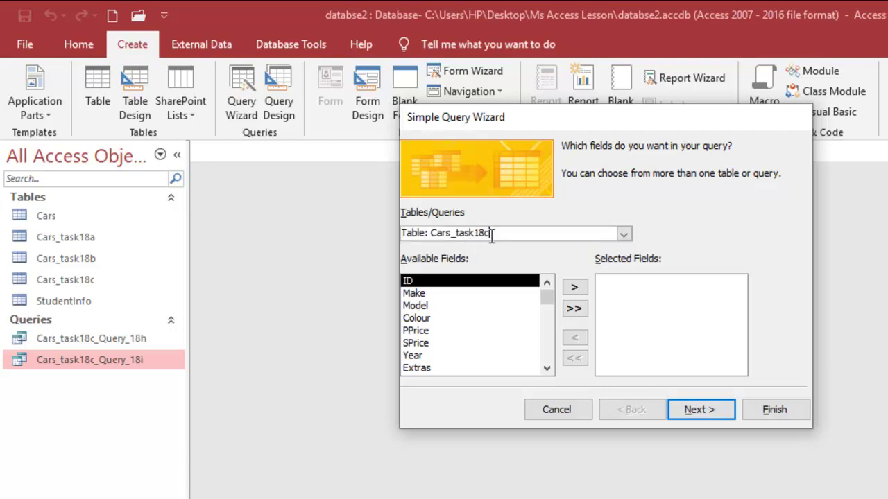
# Include every field except PDate in the query and keep it as a detail query.
pyautogui.click(574, 309)
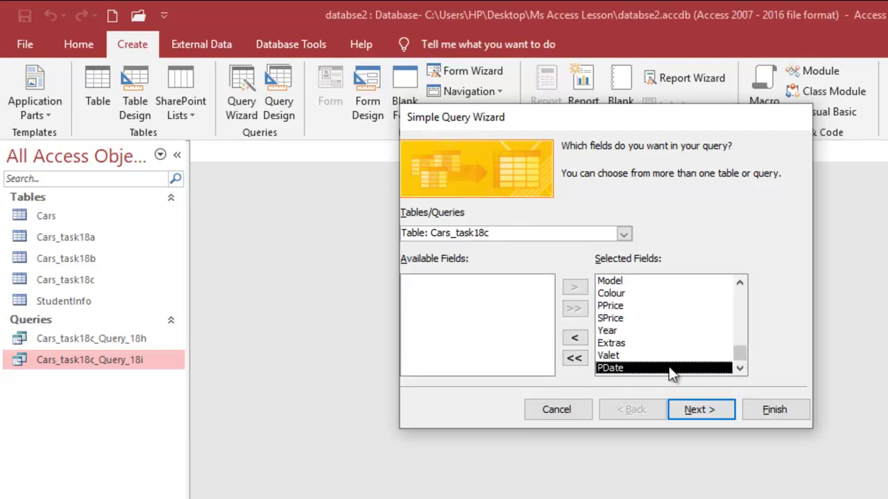
pyautogui.click(575, 337)
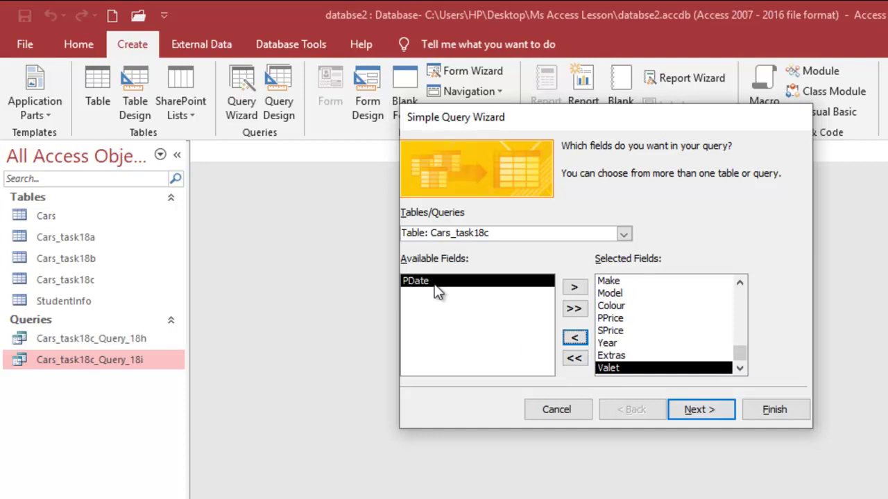
pyautogui.click(697, 411)
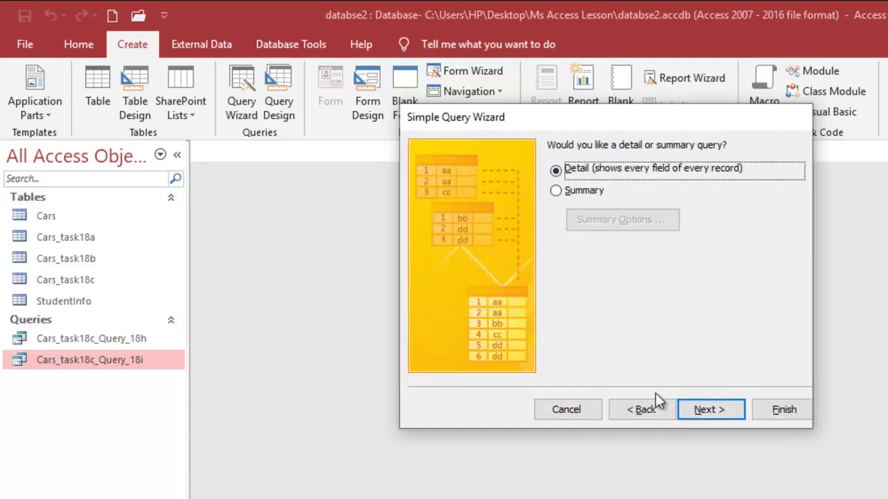
pyautogui.click(716, 417)
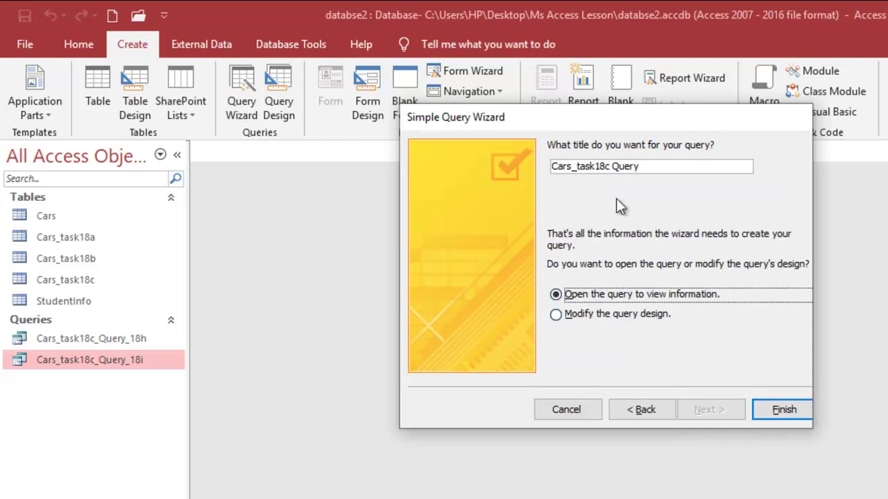
# Title the query Cars_task18c_Query_18j and finish the wizard with the option to modify the query design.
pyautogui.click(643, 166)
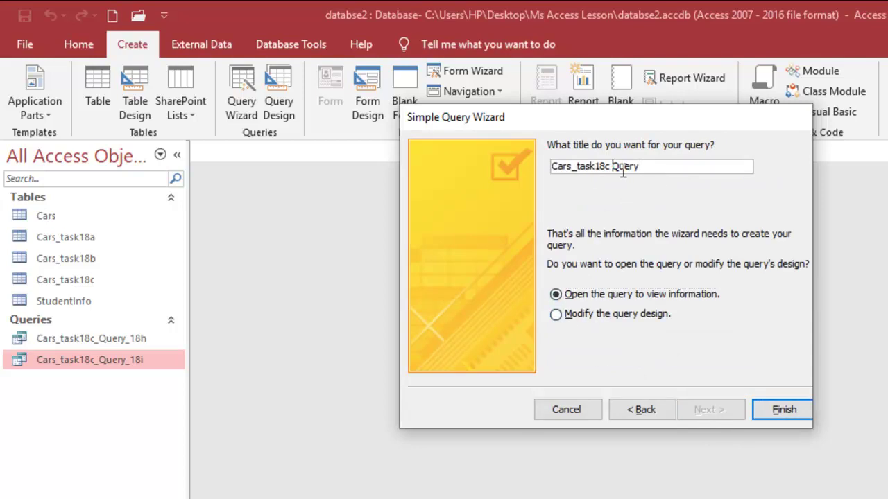
pyautogui.press('BackSpace')
pyautogui.write('_')
pyautogui.click(646, 170)
pyautogui.write('_18j')
pyautogui.click(557, 316)
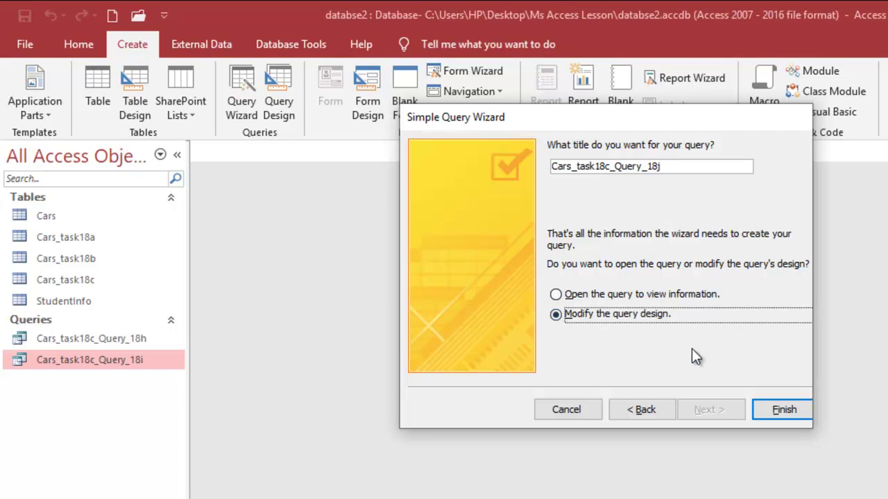
pyautogui.click(773, 414)
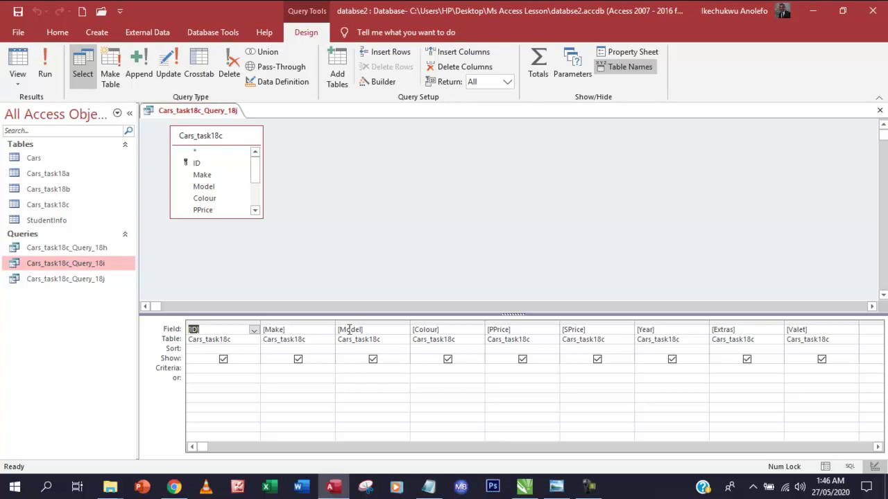
# Enlarge the Cars_task18c field list to show all fields, then view the unfiltered query results and return to Design View.
pyautogui.moveTo(266, 219); pyautogui.dragTo(267, 283)
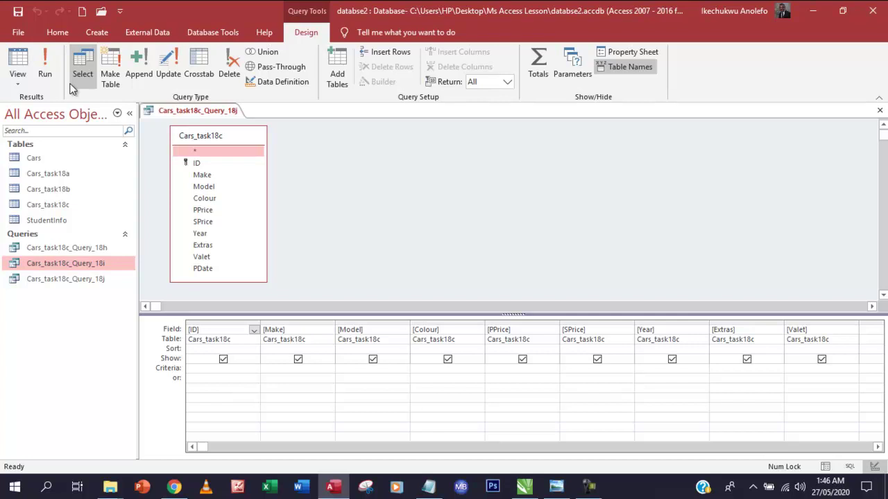
pyautogui.click(45, 69)
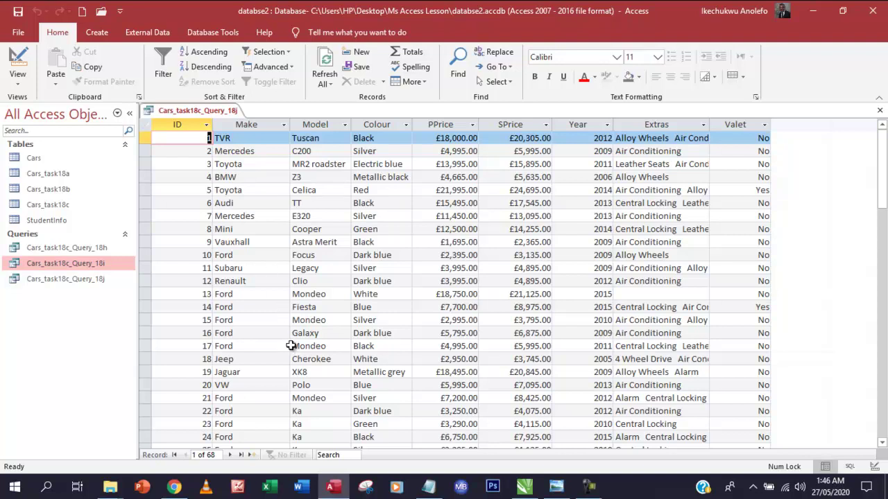
pyautogui.click(18, 77)
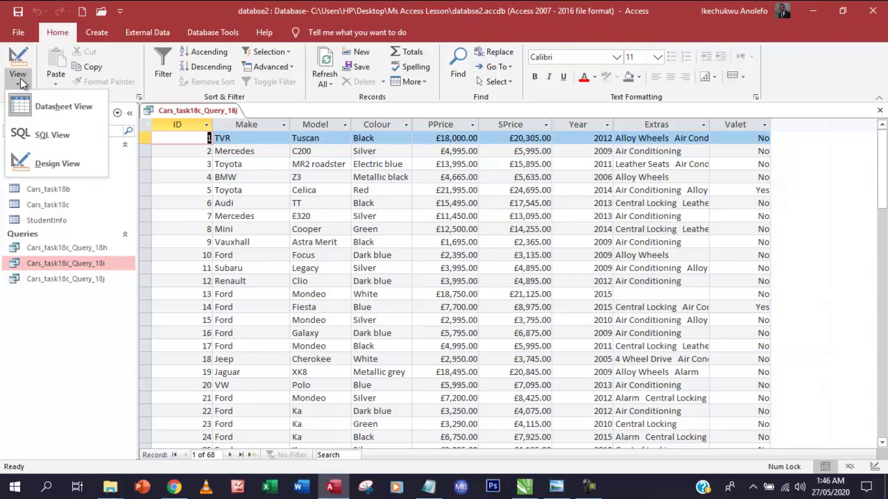
pyautogui.click(47, 163)
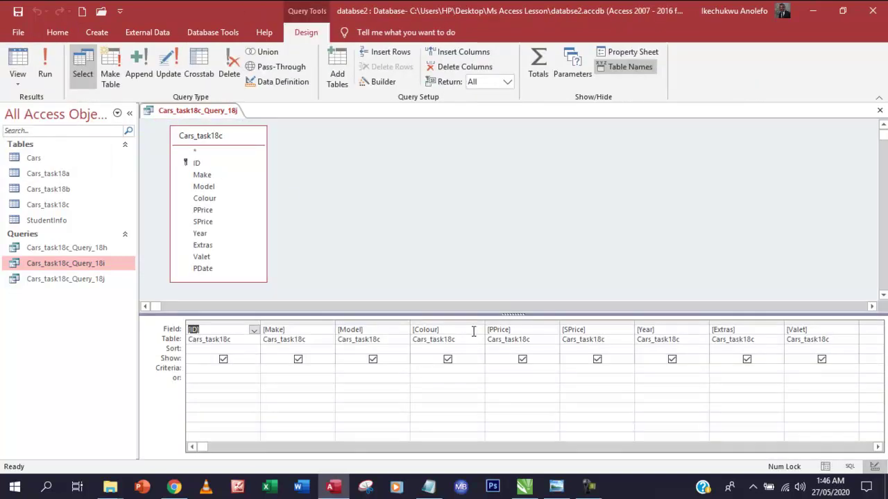
# Set the criteria of the Make field to ford or vauxhall in a single criteria cell.
pyautogui.click(287, 368)
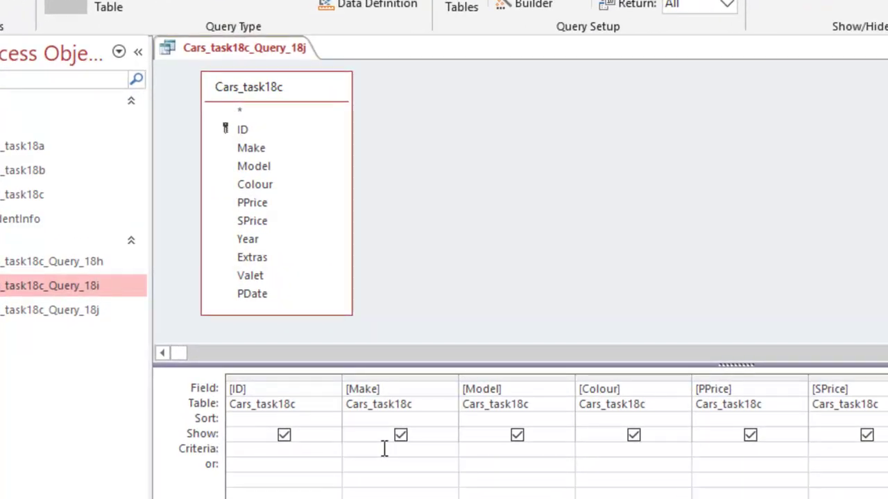
pyautogui.write('ford or vauxhall')
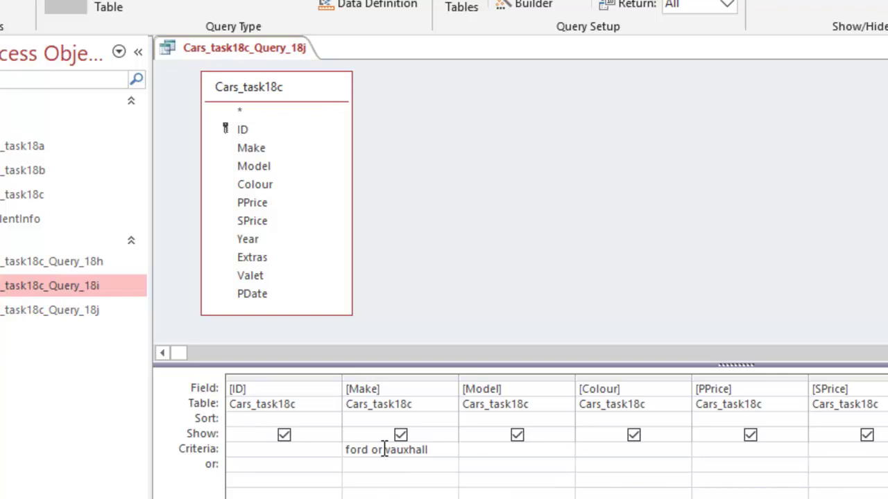
pyautogui.press('Tab')
pyautogui.click(373, 450)
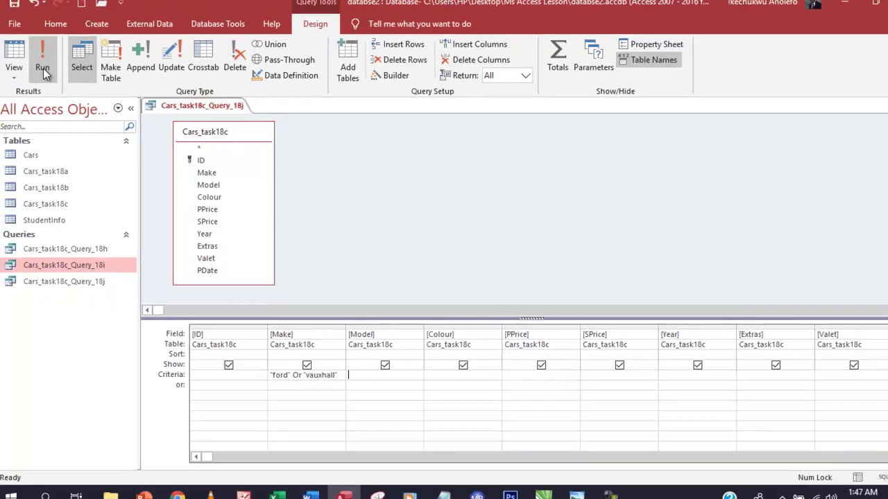
# Run the query and review the makes of the returned records.
pyautogui.click(43, 59)
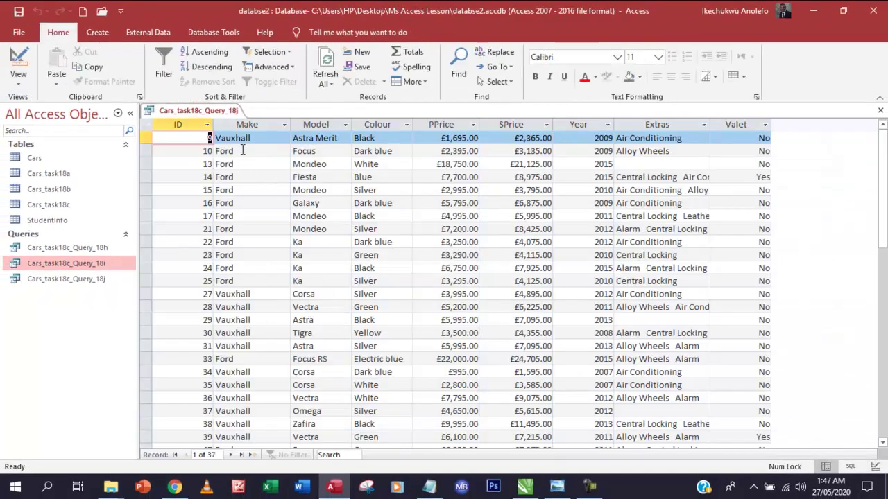
pyautogui.scroll(-2, 271, 208)
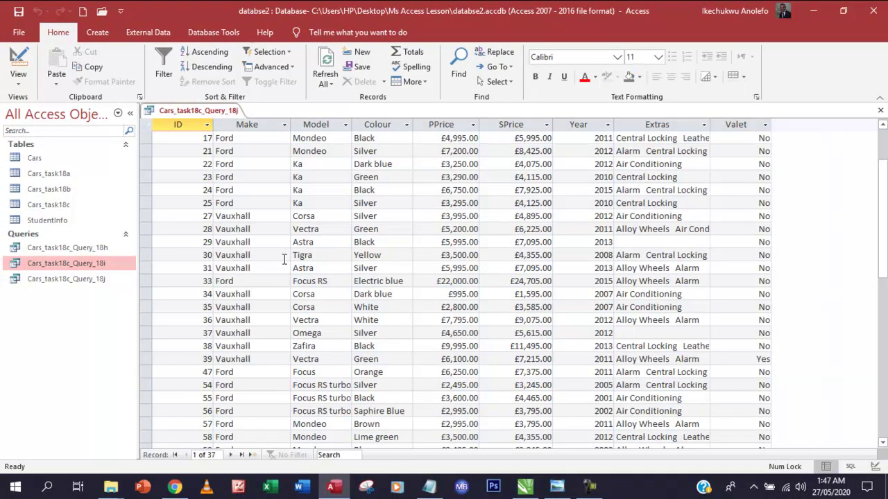
pyautogui.scroll(-4, 281, 250)
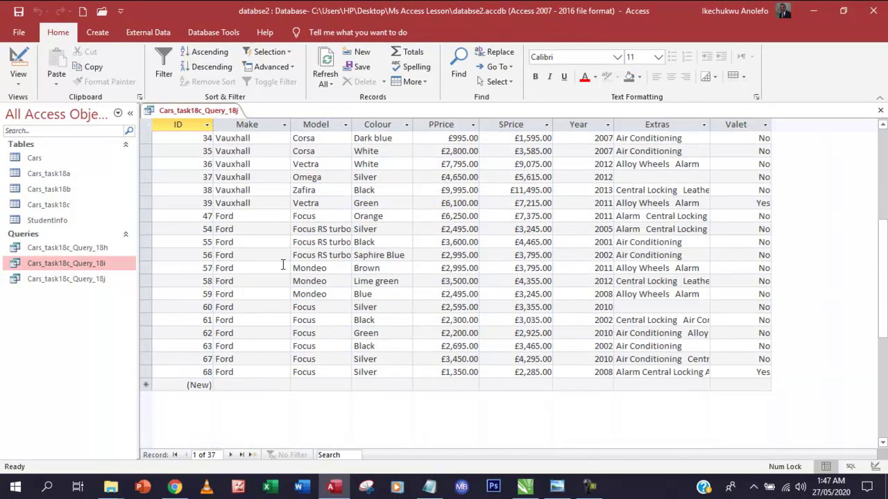
pyautogui.scroll(6, 281, 271)
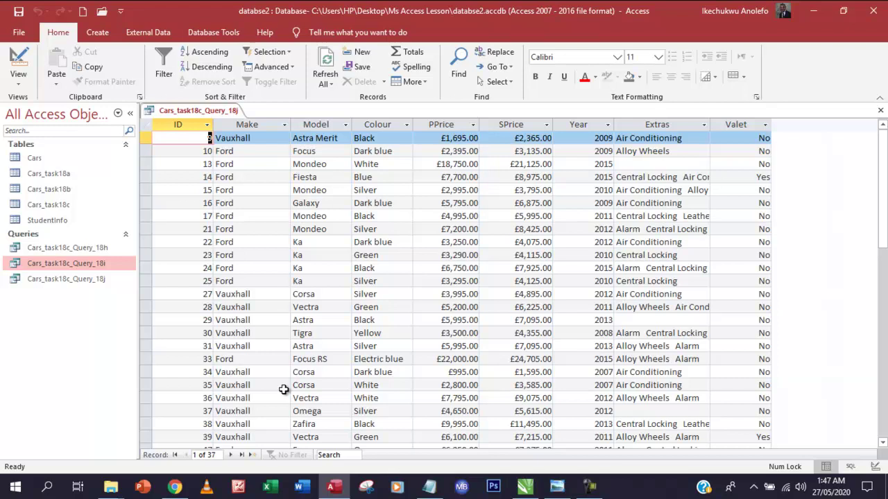
pyautogui.scroll(-2, 284, 390)
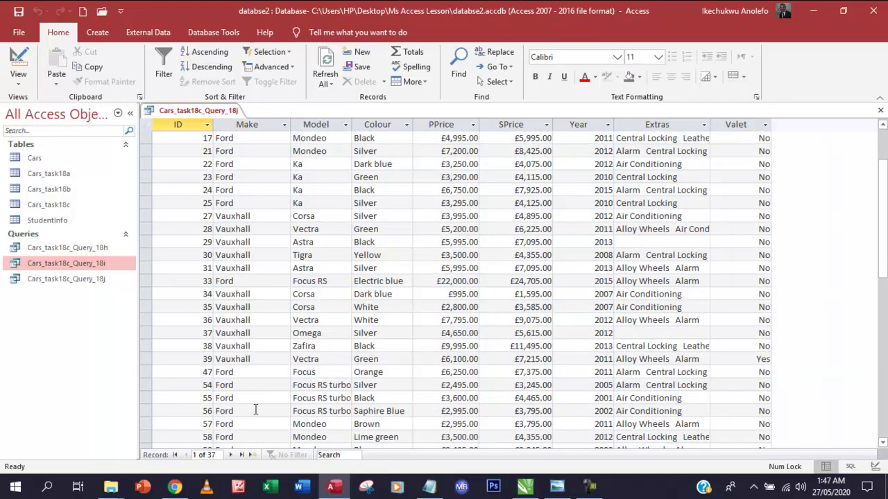
pyautogui.scroll(2, 272, 357)
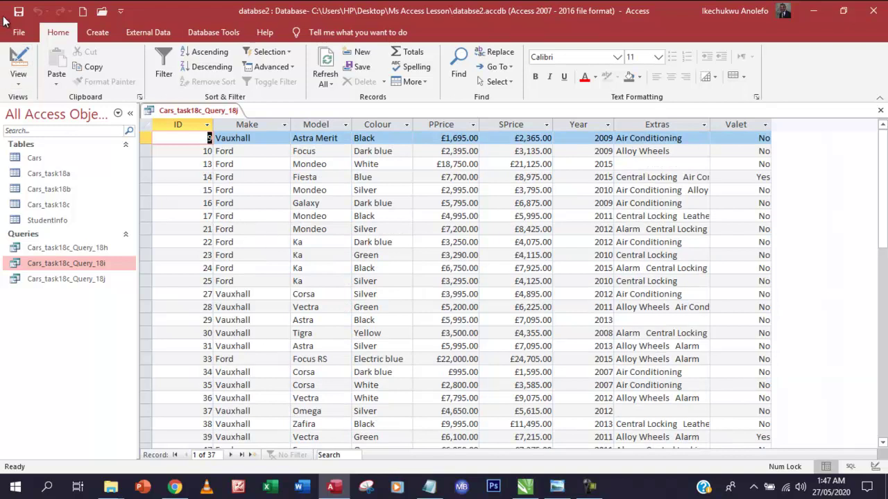
# Return to the query design and replace the Make criteria with ford, adding vauxhall as the alternative in the "or" row.
pyautogui.click(20, 61)
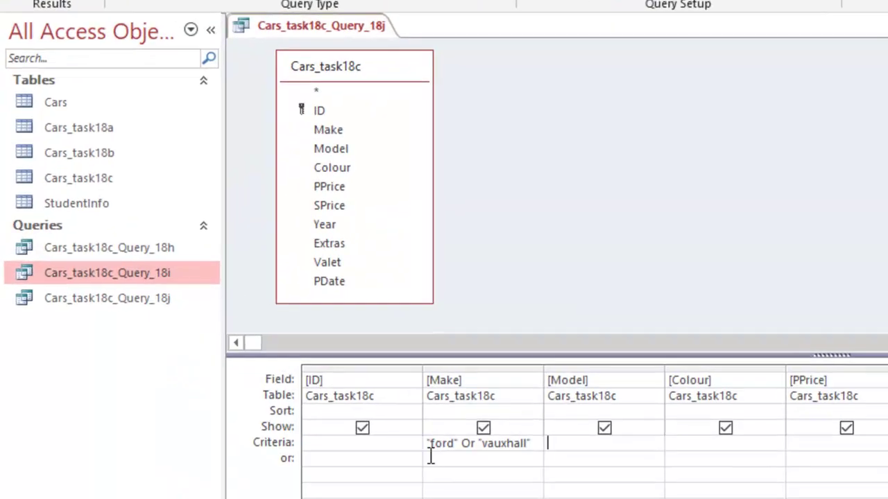
pyautogui.moveTo(553, 449); pyautogui.dragTo(430, 443)
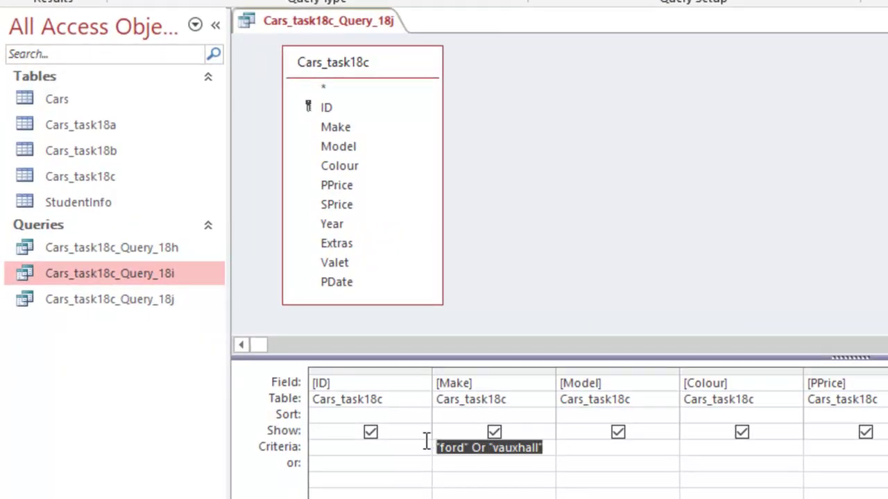
pyautogui.write('for')
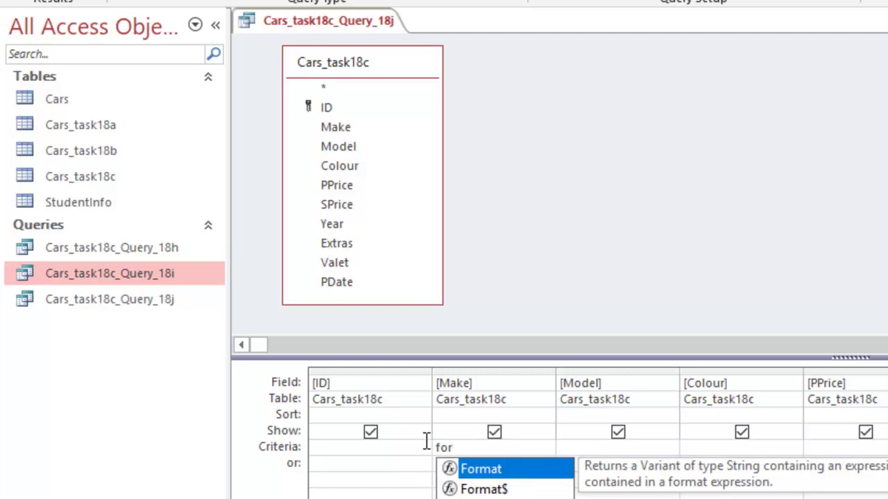
pyautogui.write('d')
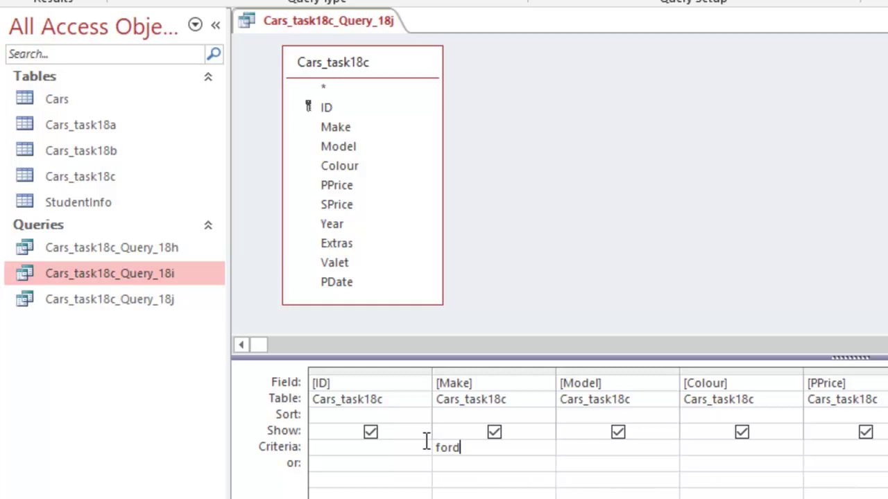
pyautogui.click(470, 464)
pyautogui.write('vau')
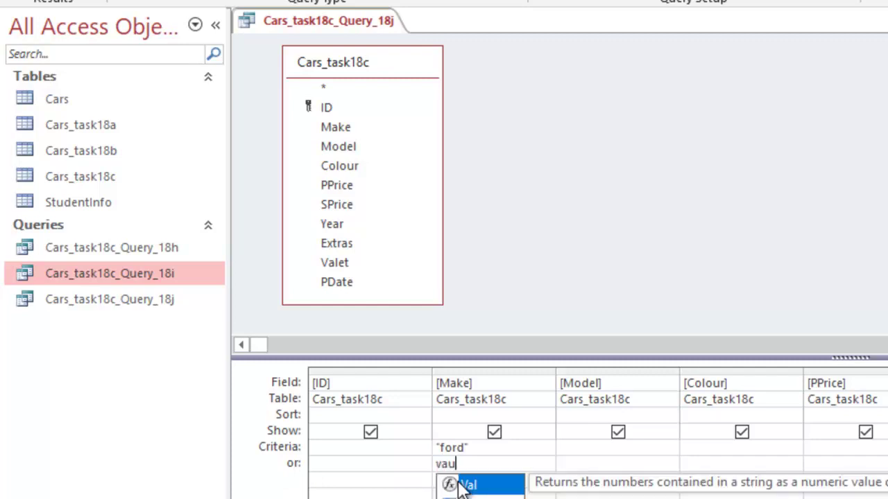
pyautogui.write('xhall')
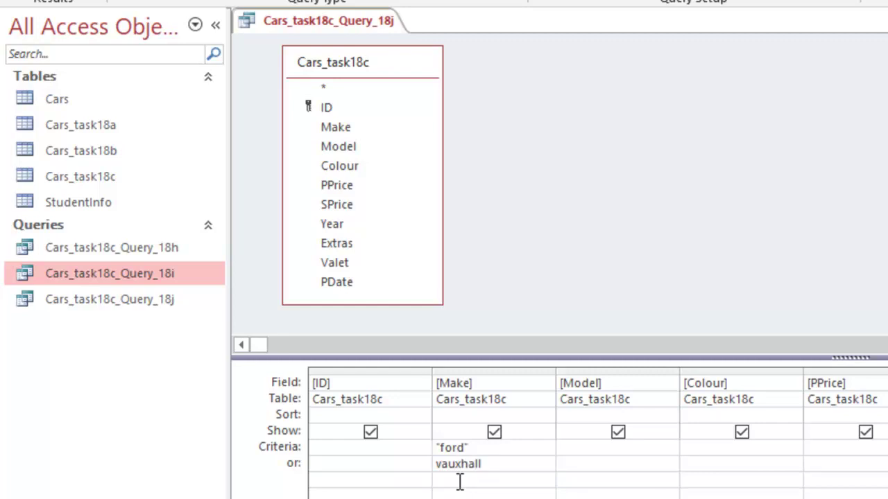
pyautogui.press('Tab')
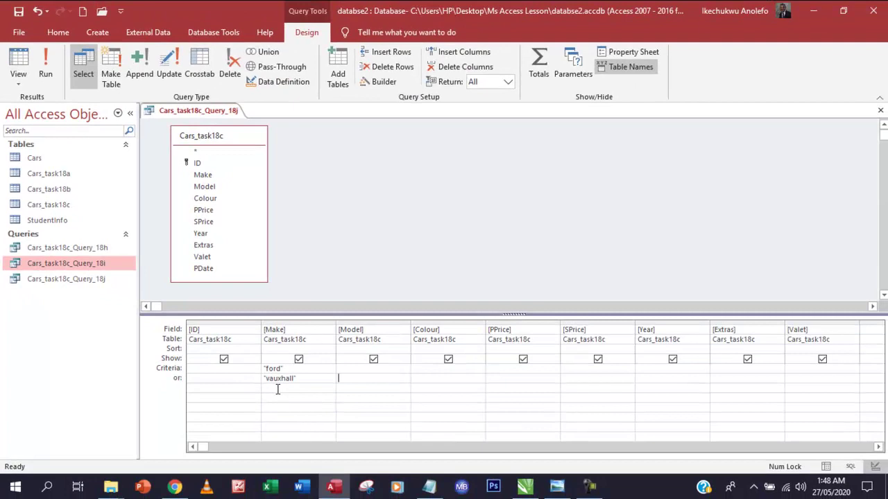
# Run the query with the two-row Make criteria and look through all returned records.
pyautogui.click(45, 75)
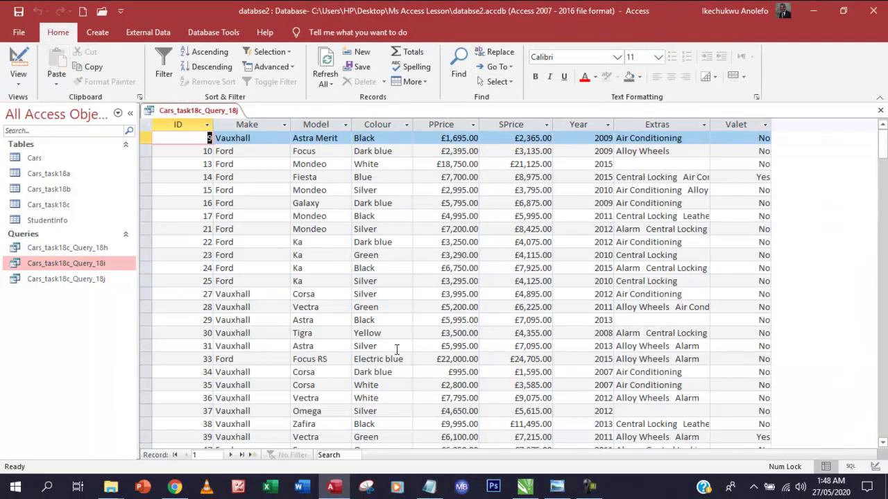
pyautogui.scroll(-4, 394, 350)
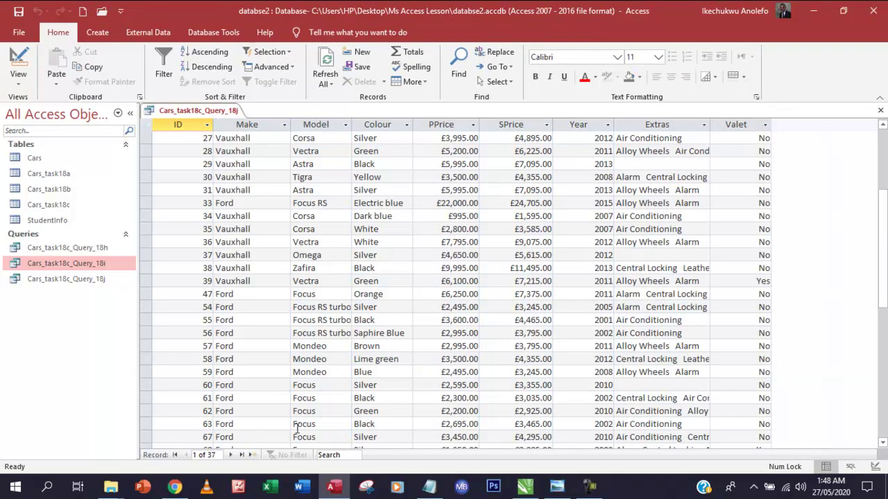
pyautogui.scroll(-2, 333, 404)
pyautogui.scroll(3, 334, 403)
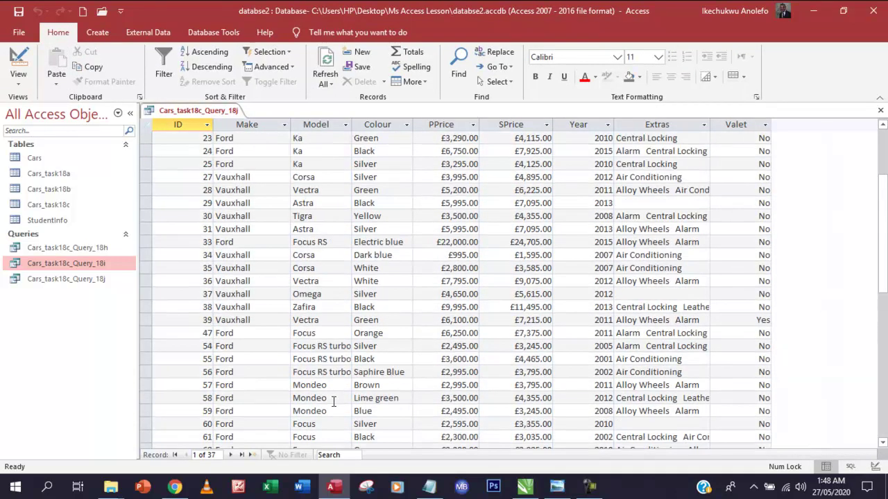
pyautogui.scroll(3, 334, 403)
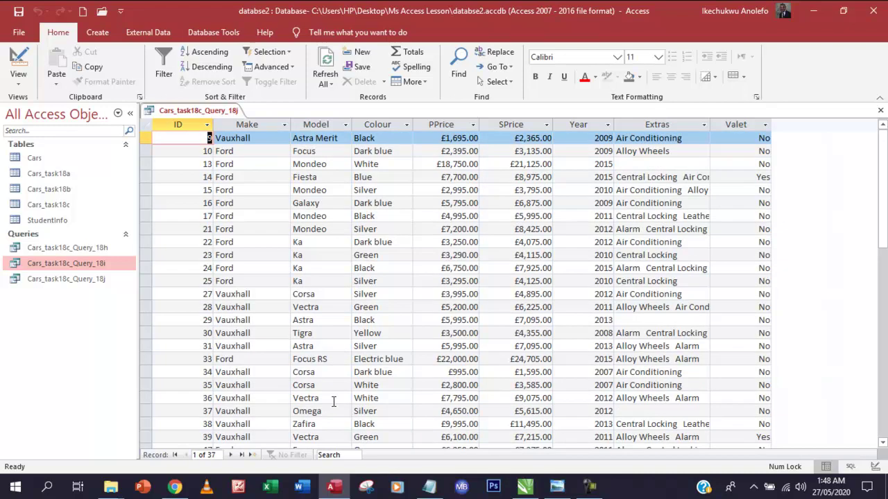
pyautogui.scroll(-1, 334, 402)
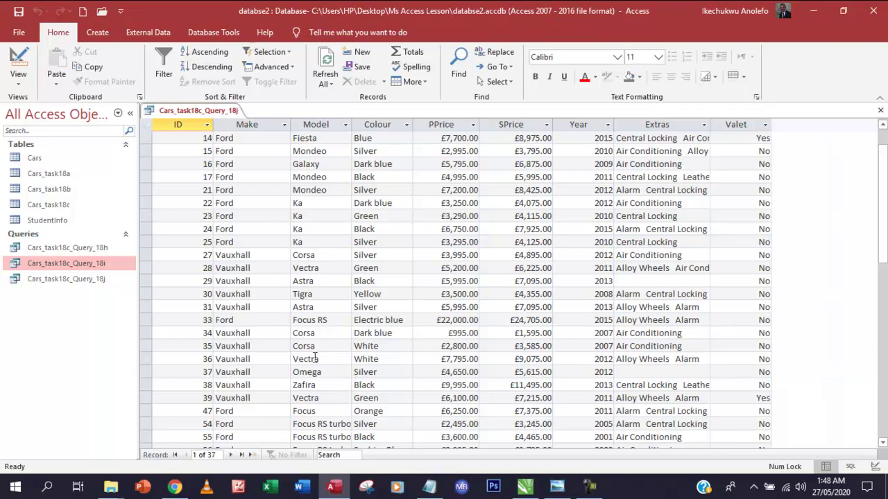
pyautogui.scroll(1, 296, 353)
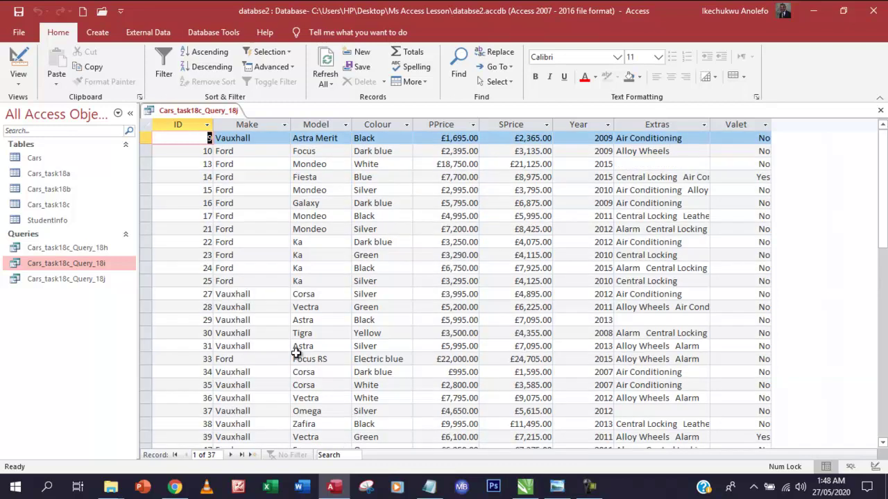